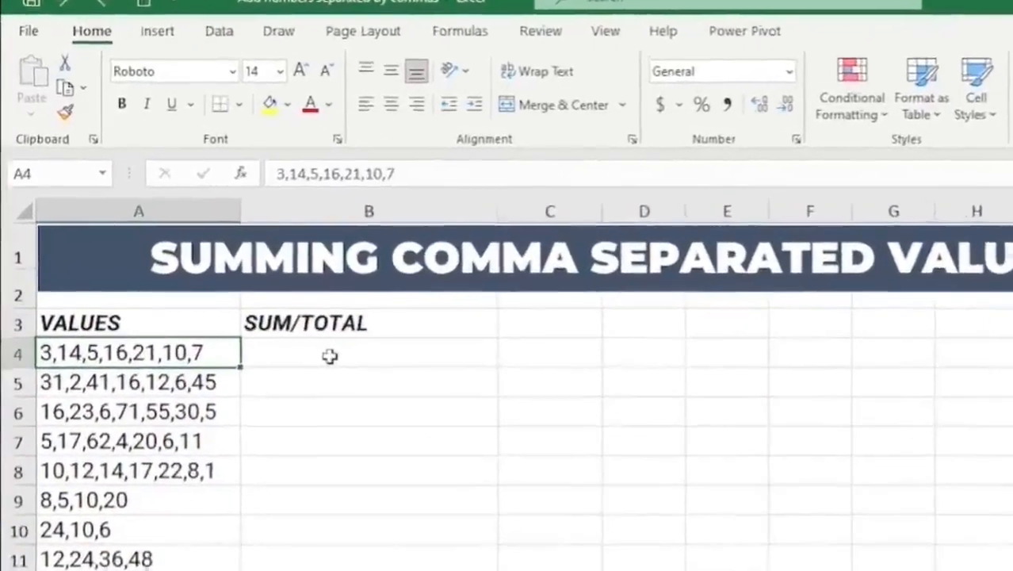
- Enter the formula =SUBSTITUTE(A4,",","+") in cell B4 to replace the commas in A4 with plus signs
click(232, 283)
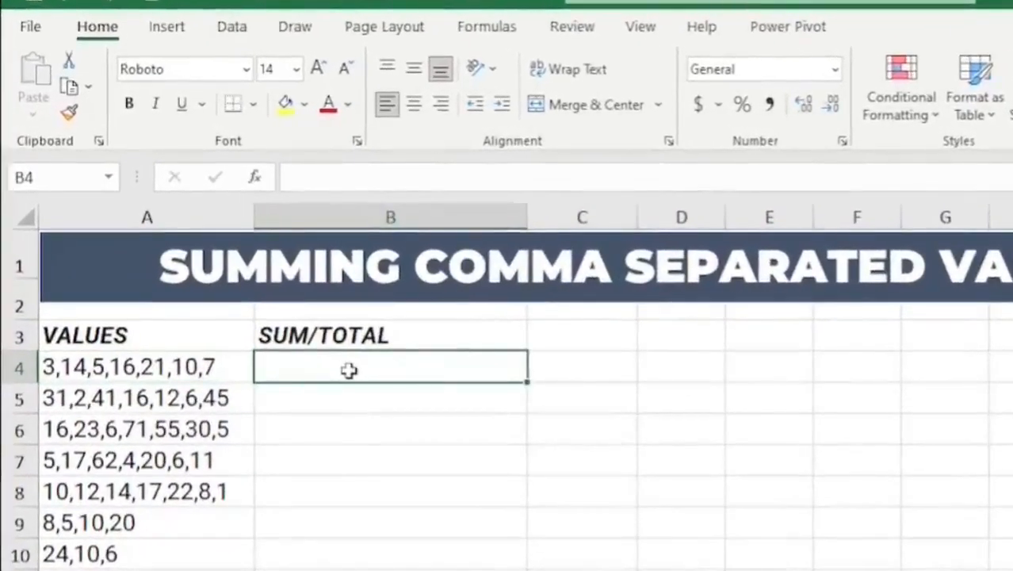
text(=su)
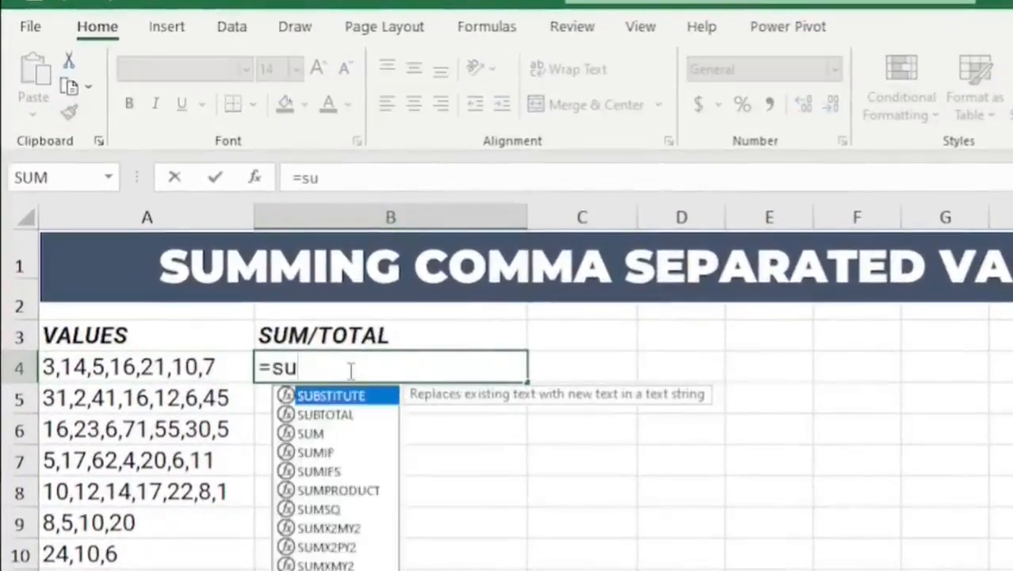
text(b)
double_click(369, 396)
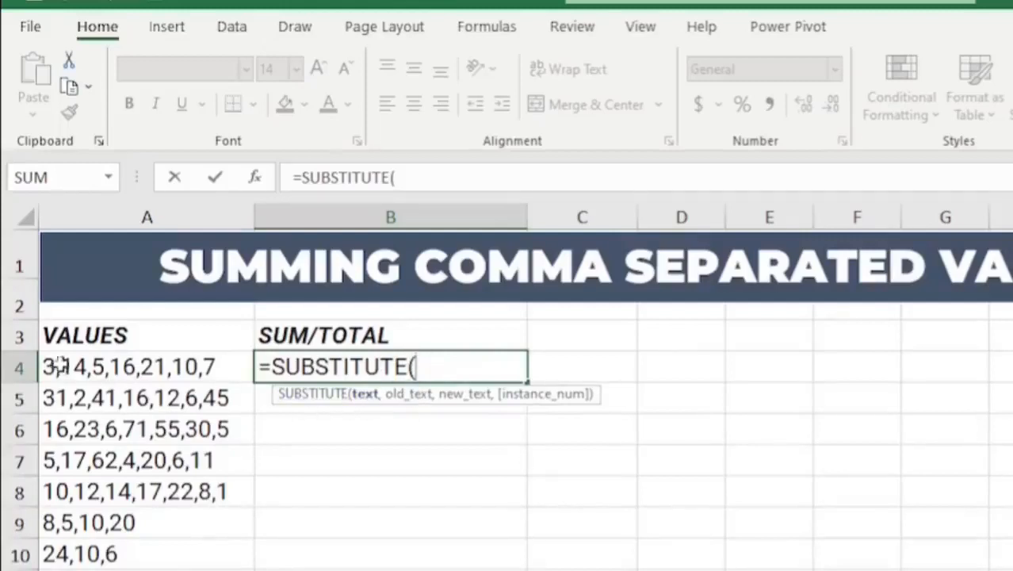
click(132, 369)
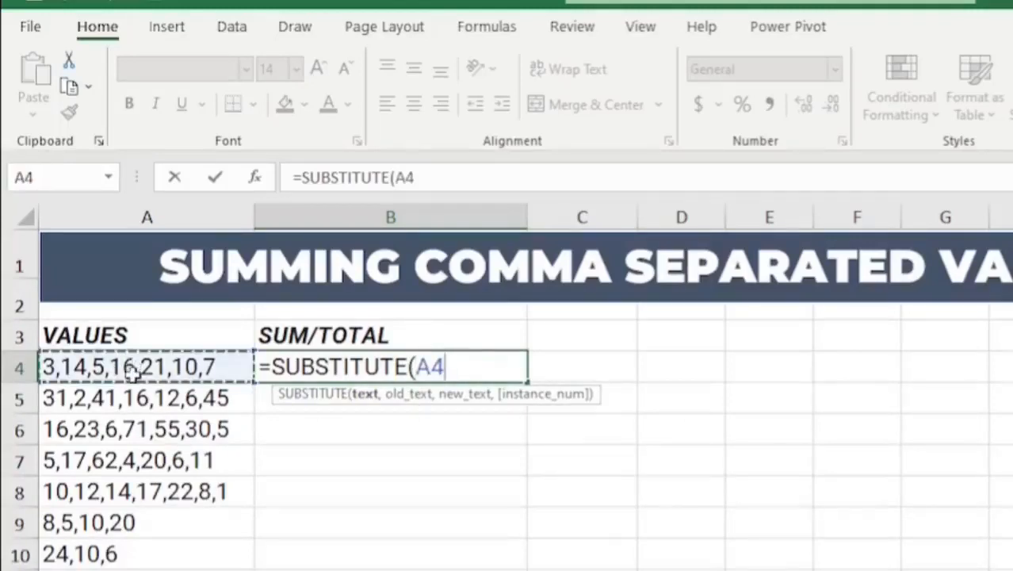
text(,)
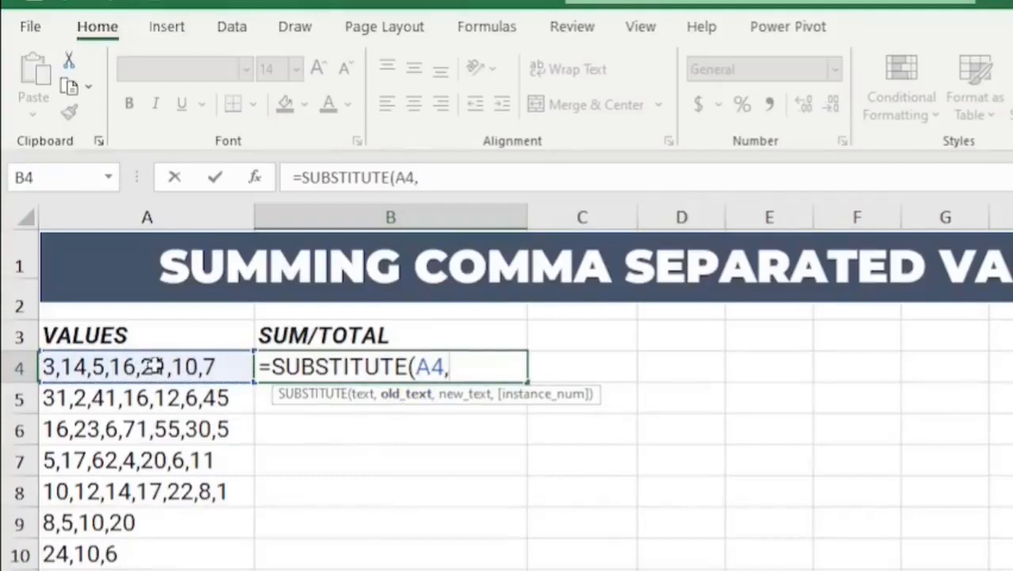
text(",",)
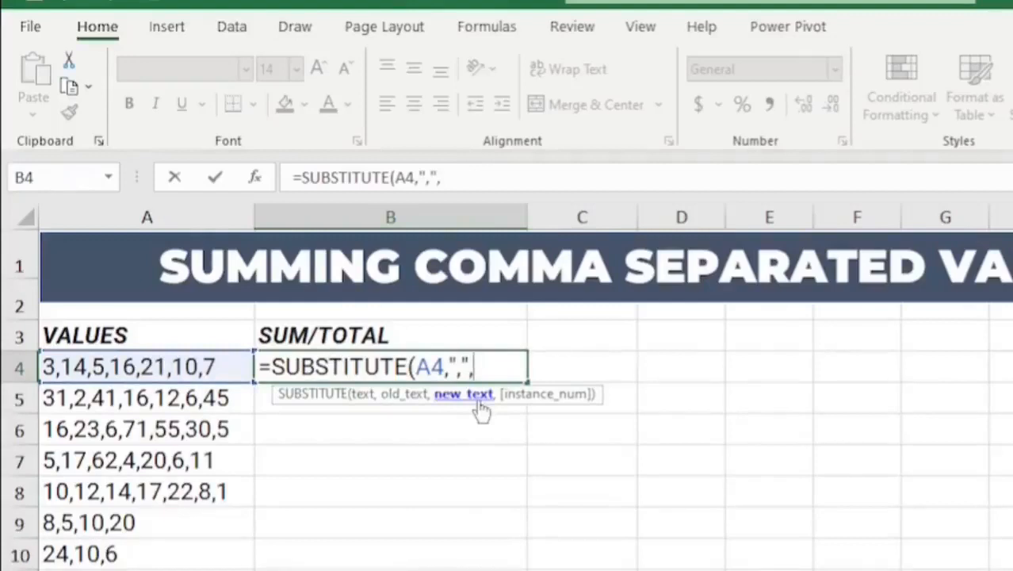
text("+")
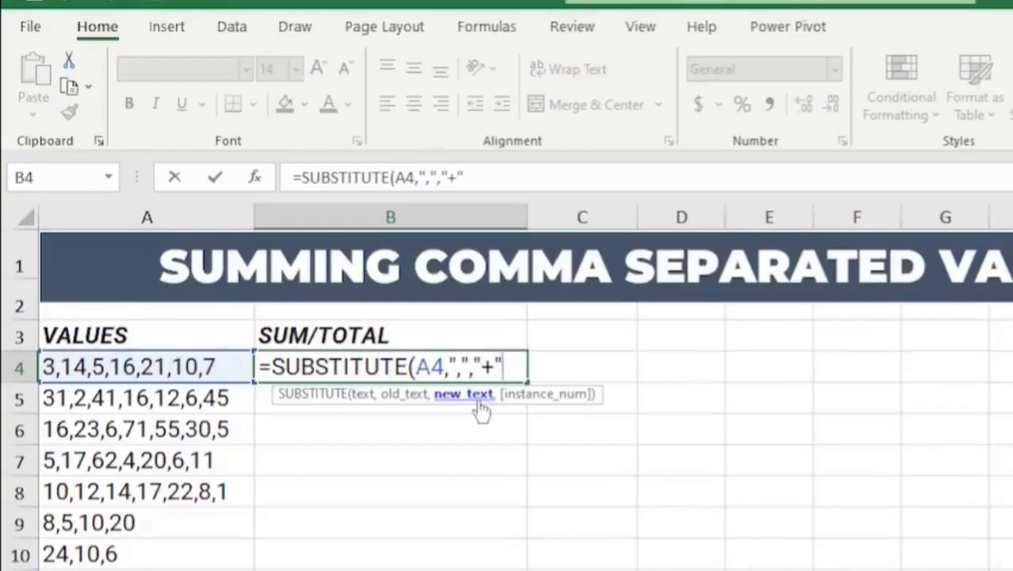
text())
key(Return)
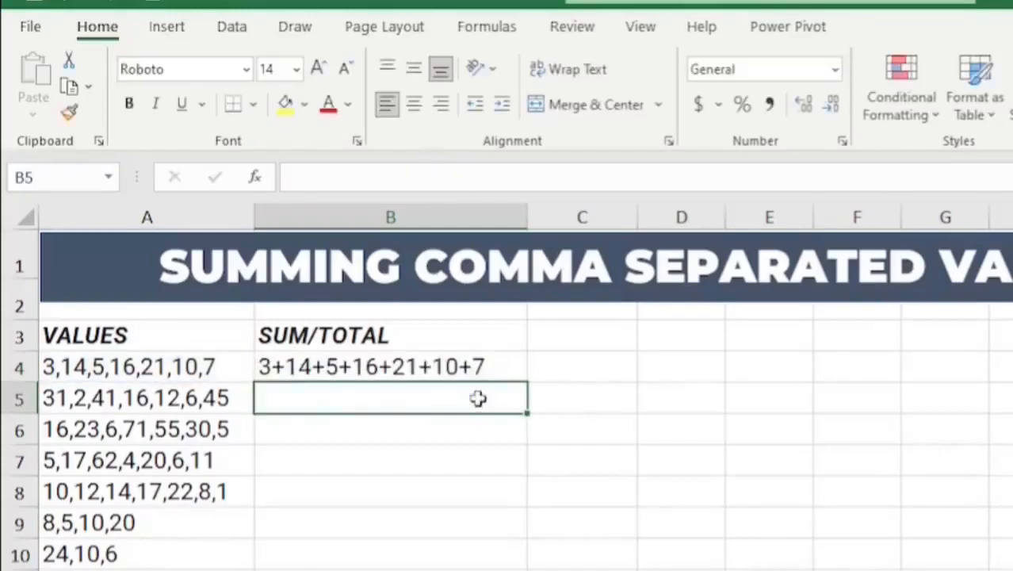
- Edit the formula in B4 to put an equals sign before the substituted text: ="="&SUBSTITUTE(A4,",","+")
click(481, 366)
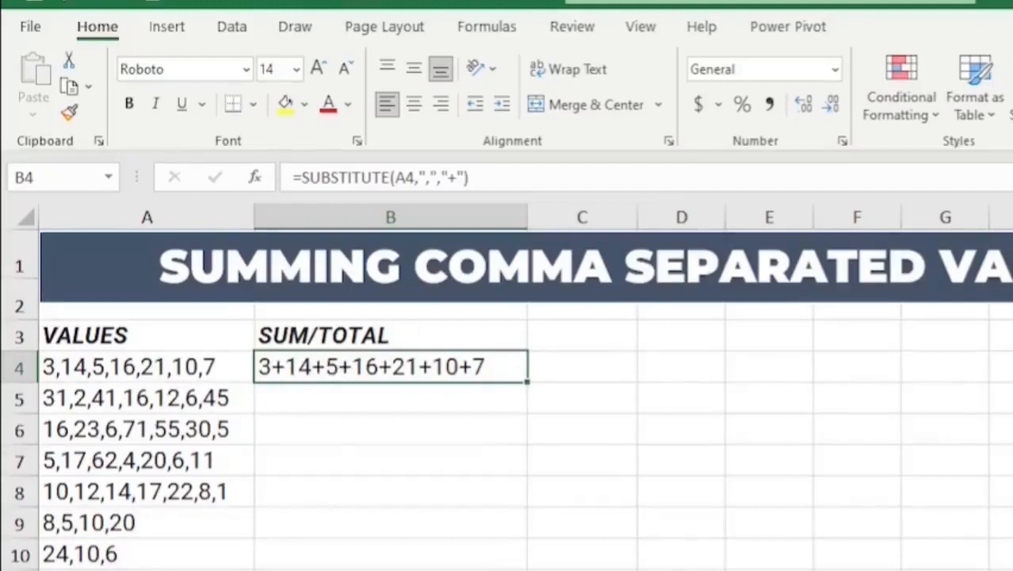
click(305, 176)
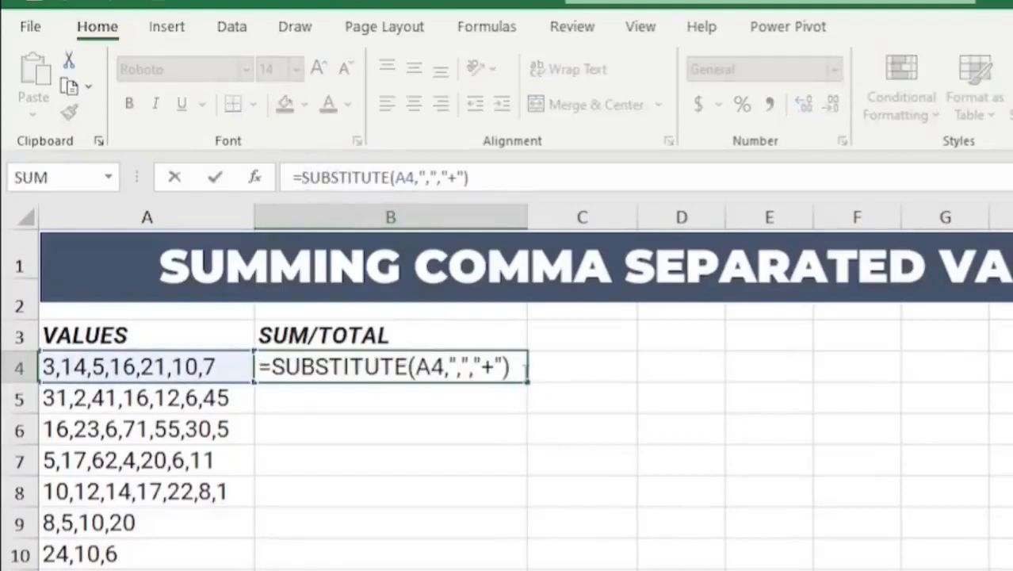
text("=)
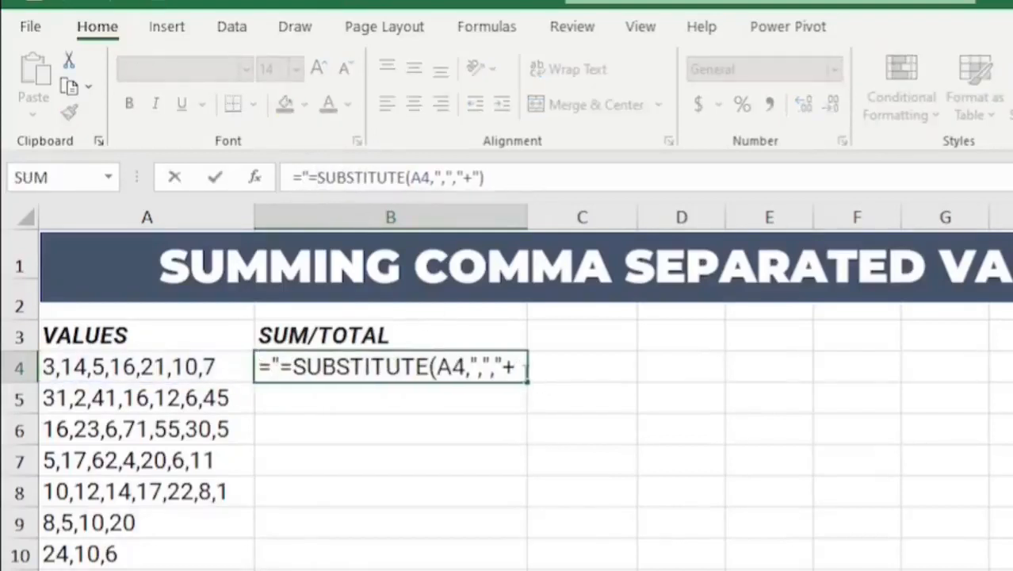
text(")
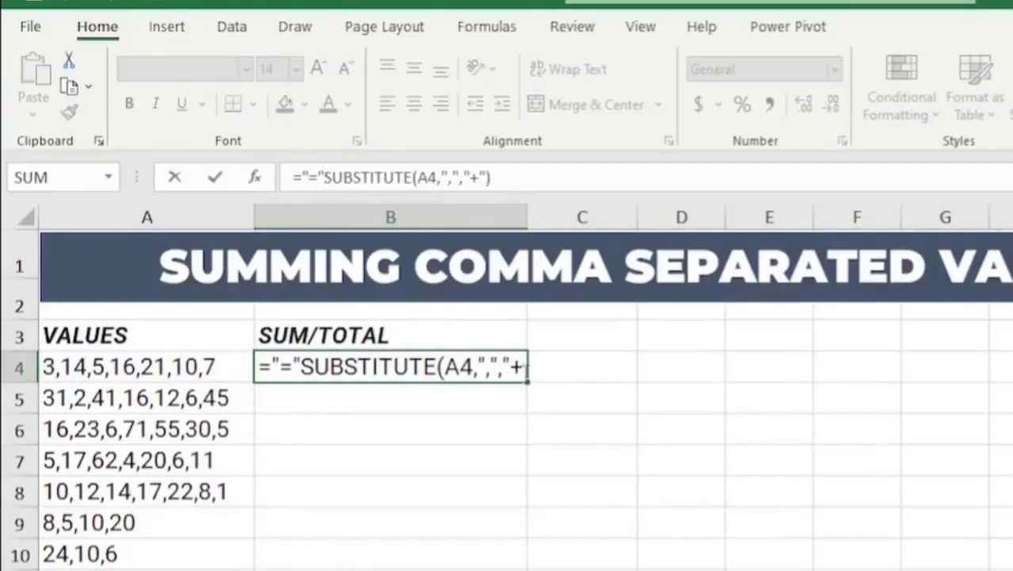
text(&)
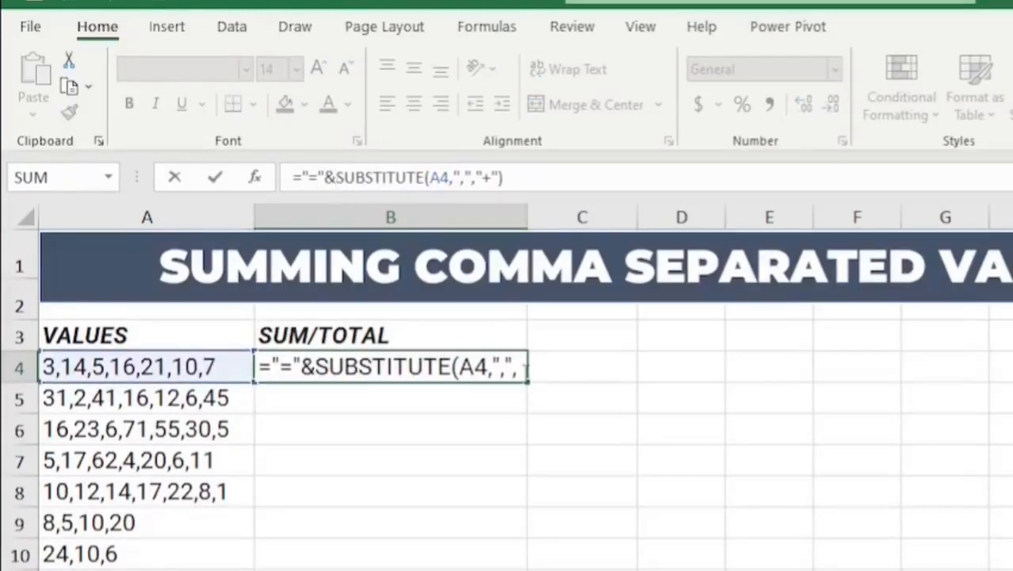
key(Return)
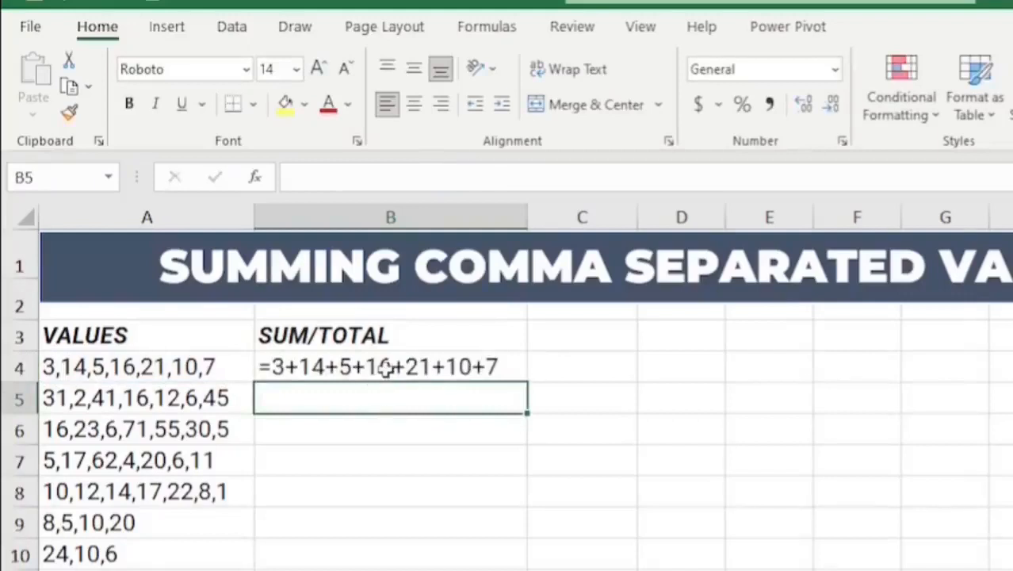
- Fill the B4 formula down to B12 and convert the formulas in B4:B12 to values only in place
click(386, 367)
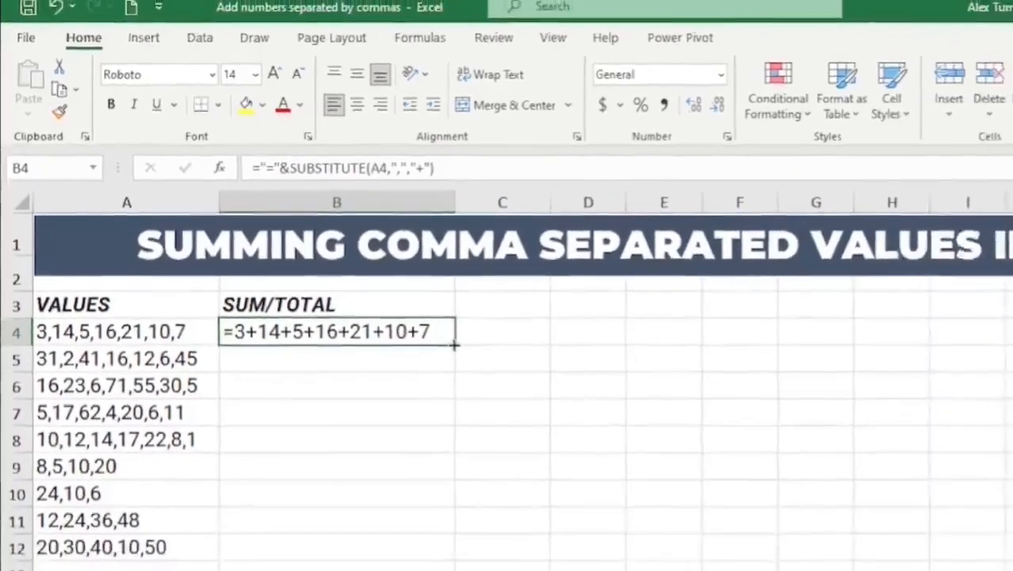
double_click(527, 383)
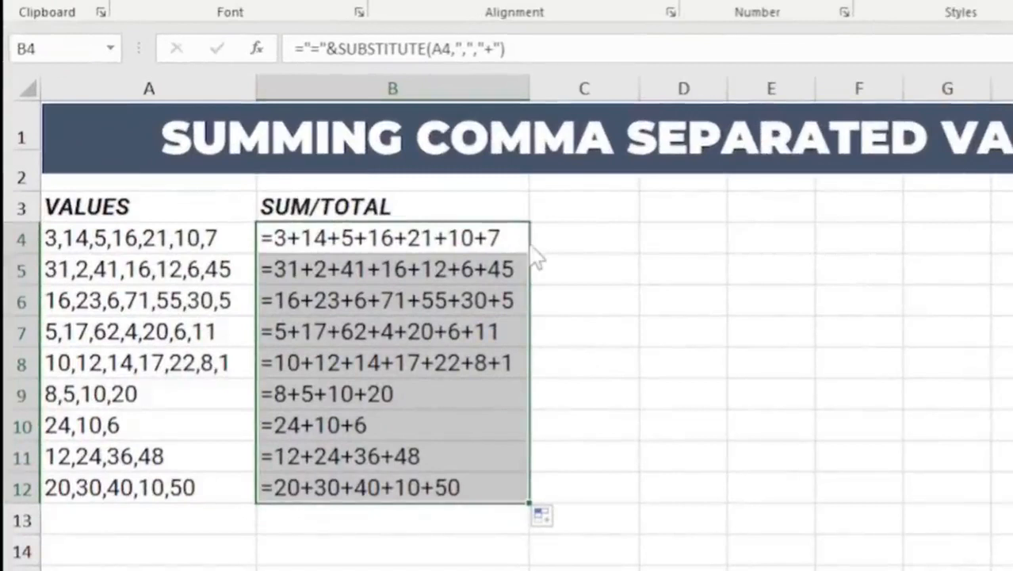
drag(533, 245, 484, 241)
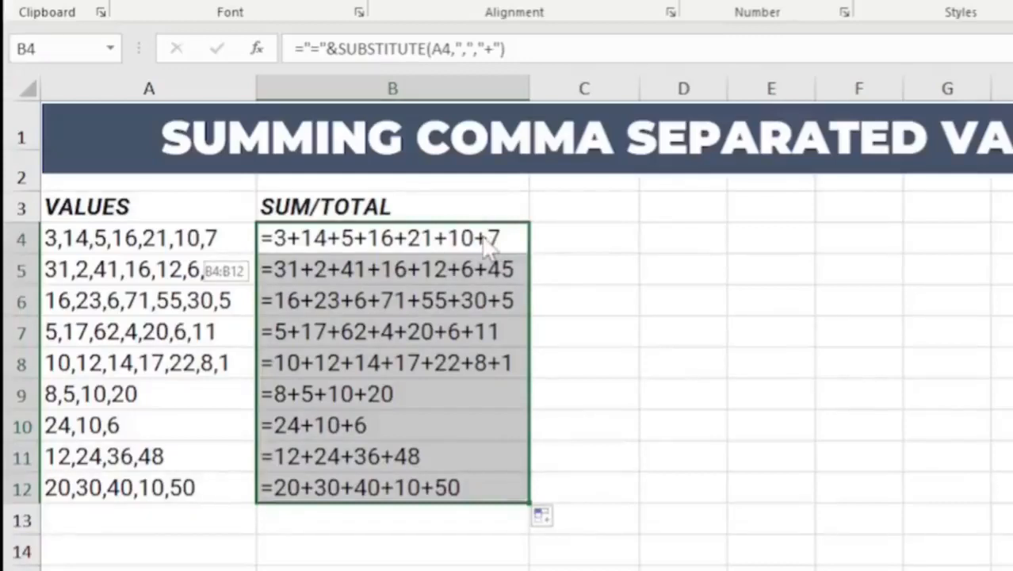
drag(487, 242, 486, 240)
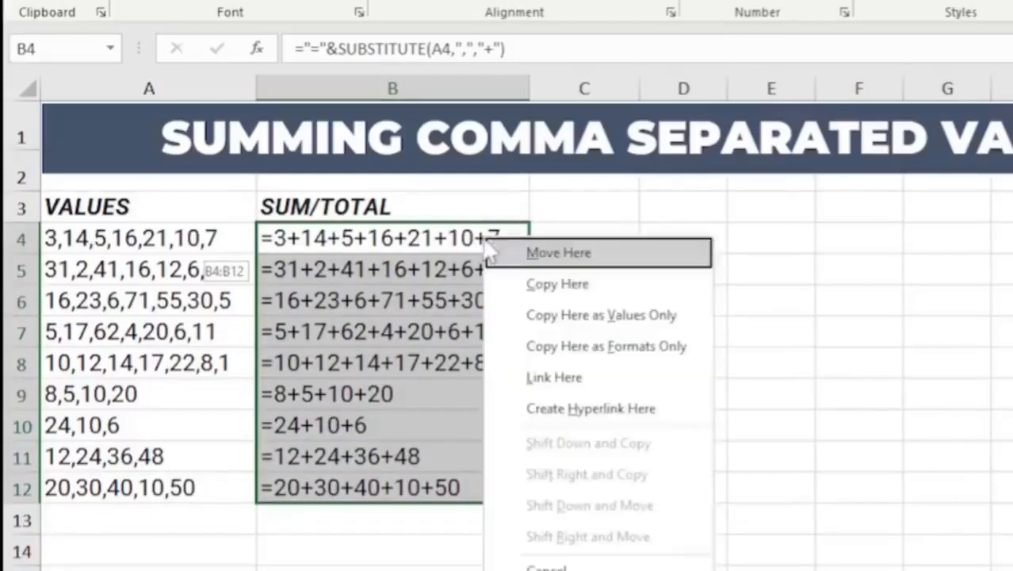
click(620, 315)
- Examine the contents of several cells in the SUM/TOTAL column to check whether they hold text or formulas
click(368, 265)
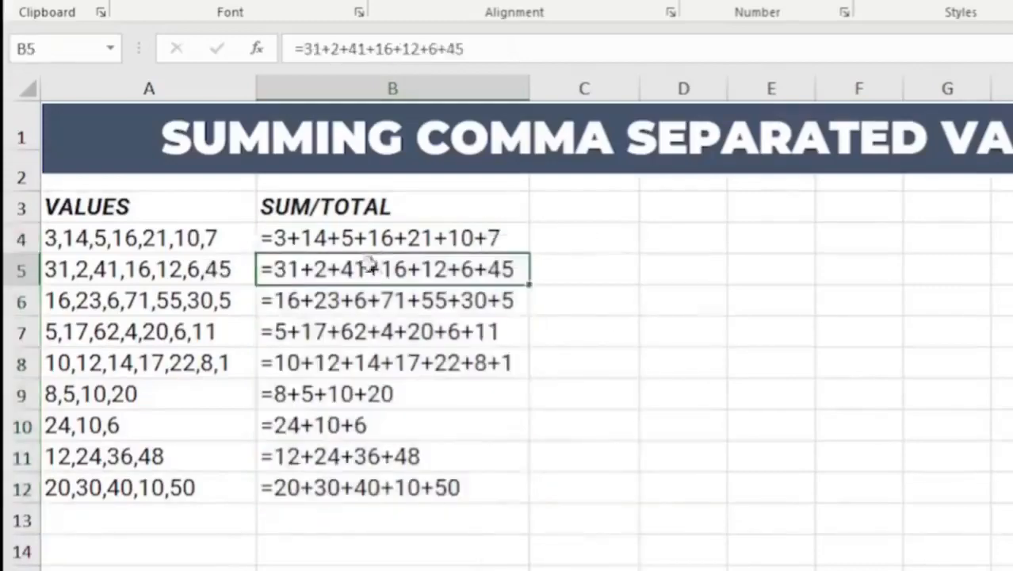
click(373, 242)
click(371, 325)
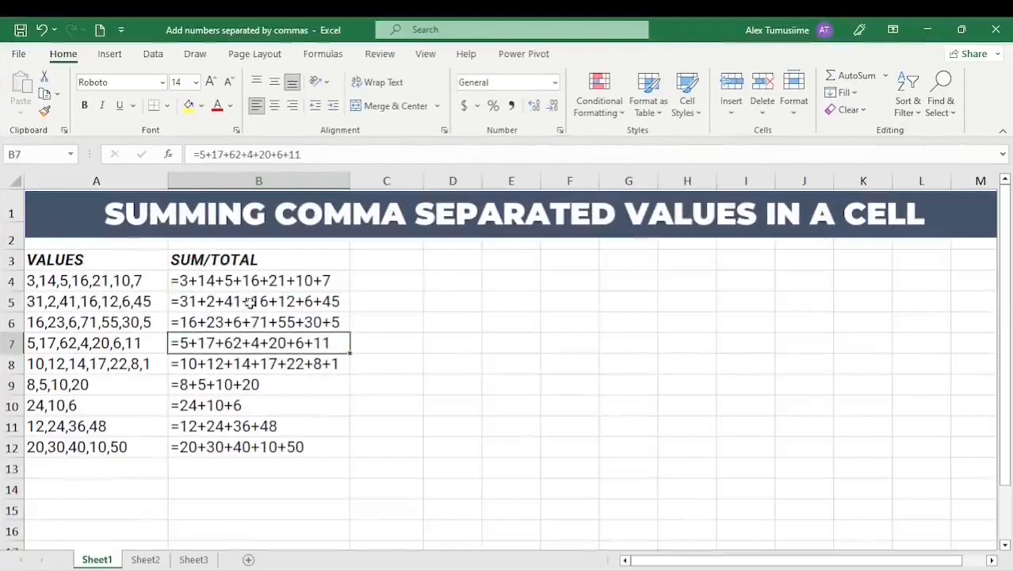
click(249, 302)
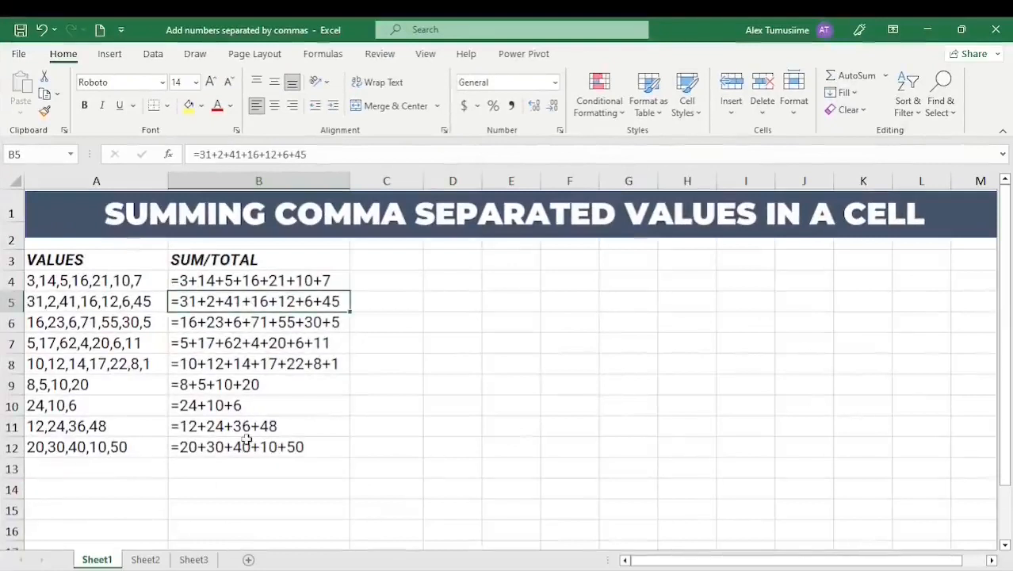
click(258, 342)
click(257, 365)
click(268, 315)
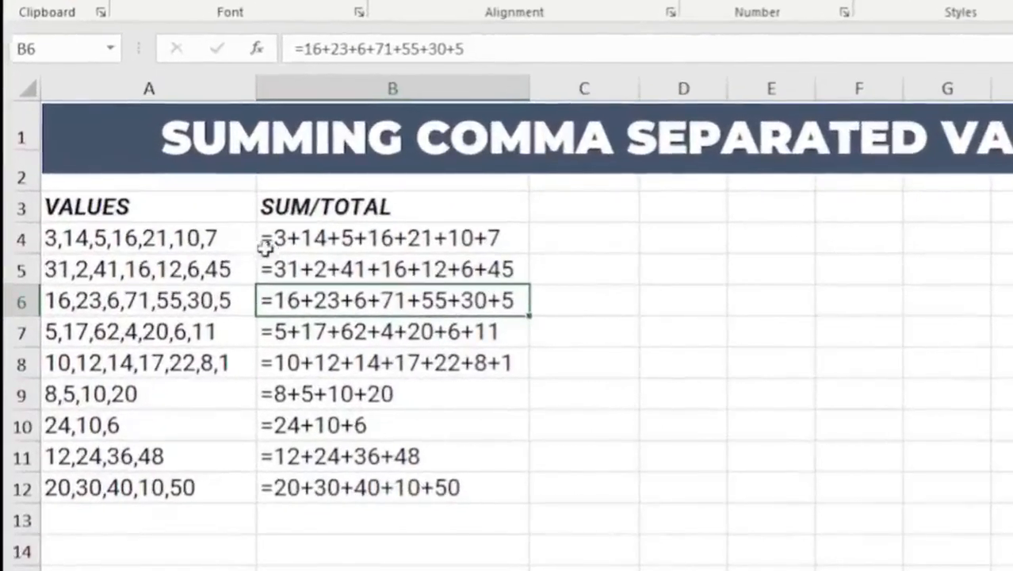
- Replace every "=" with "=" in B4:B12 using Find and Replace so the text expressions calculate as formulas
click(340, 234)
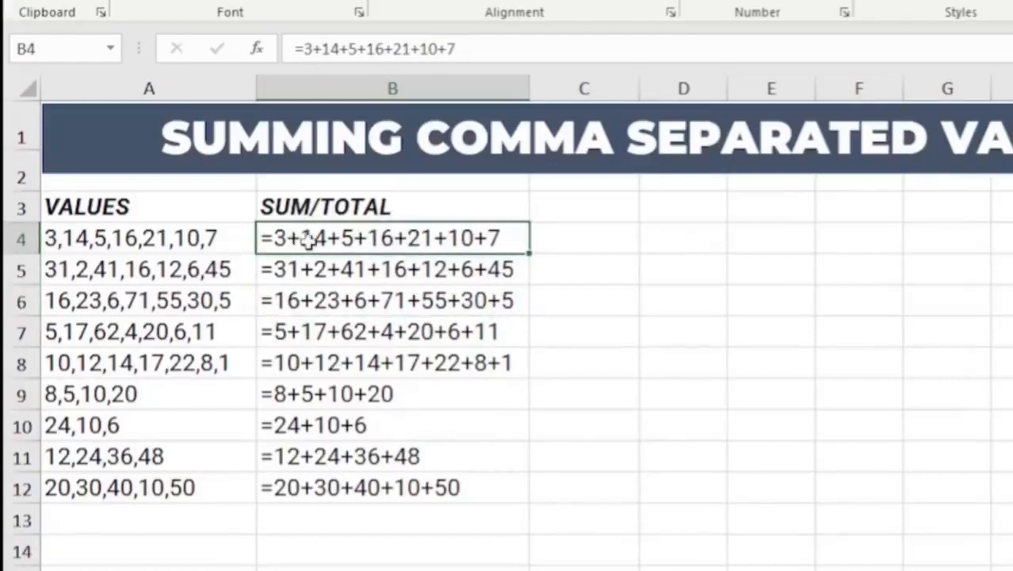
mouse_move(317, 233)
mouse_down()
mouse_move(378, 256)
mouse_move(414, 423)
mouse_move(414, 481)
mouse_up()
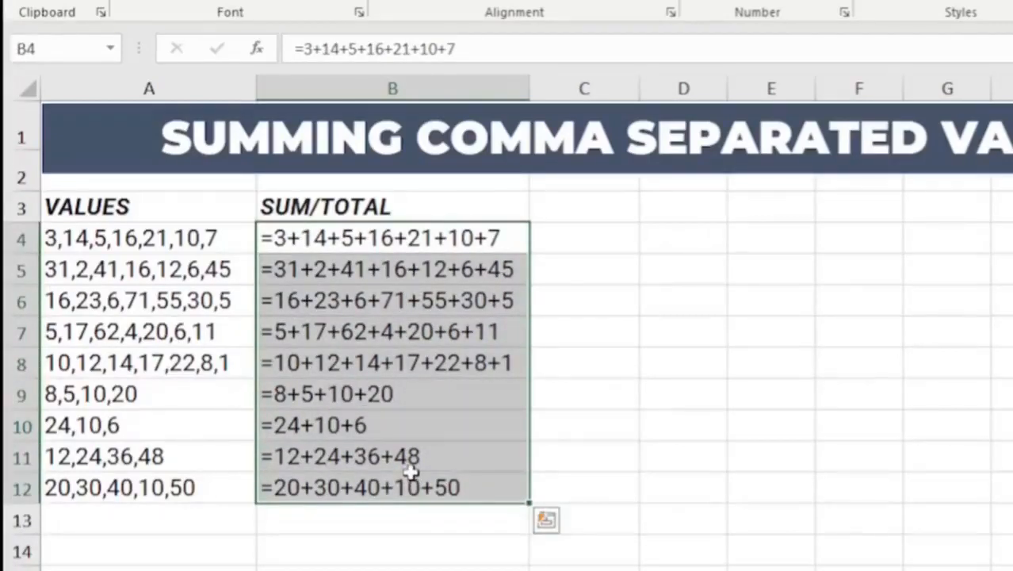
key(ctrl+h)
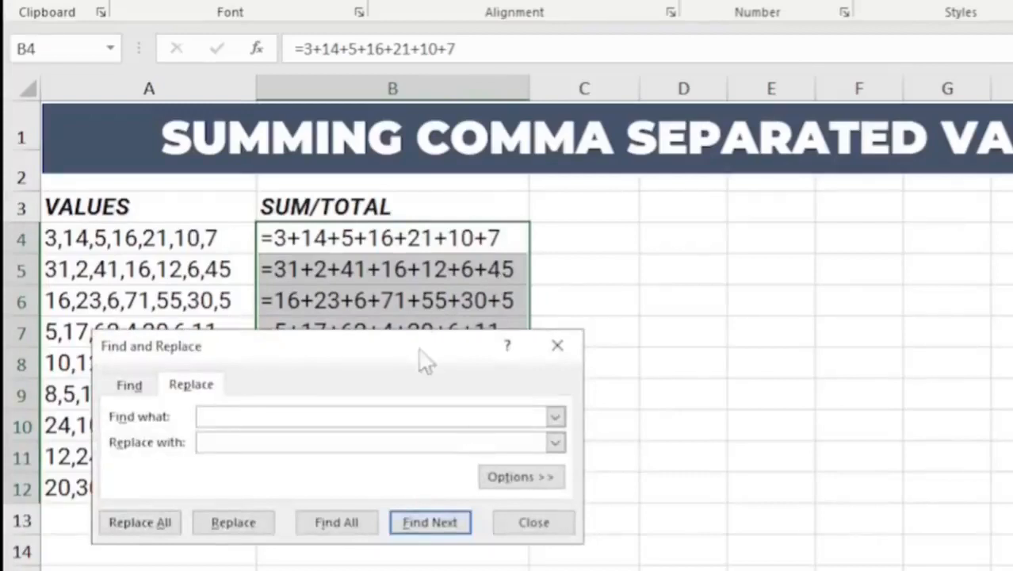
drag(421, 358, 459, 292)
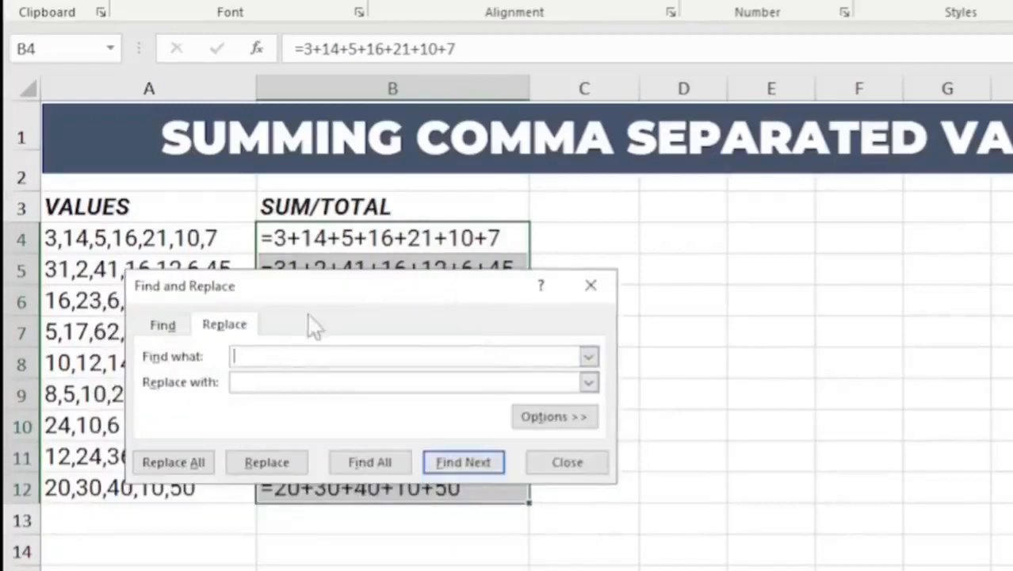
drag(361, 292, 504, 276)
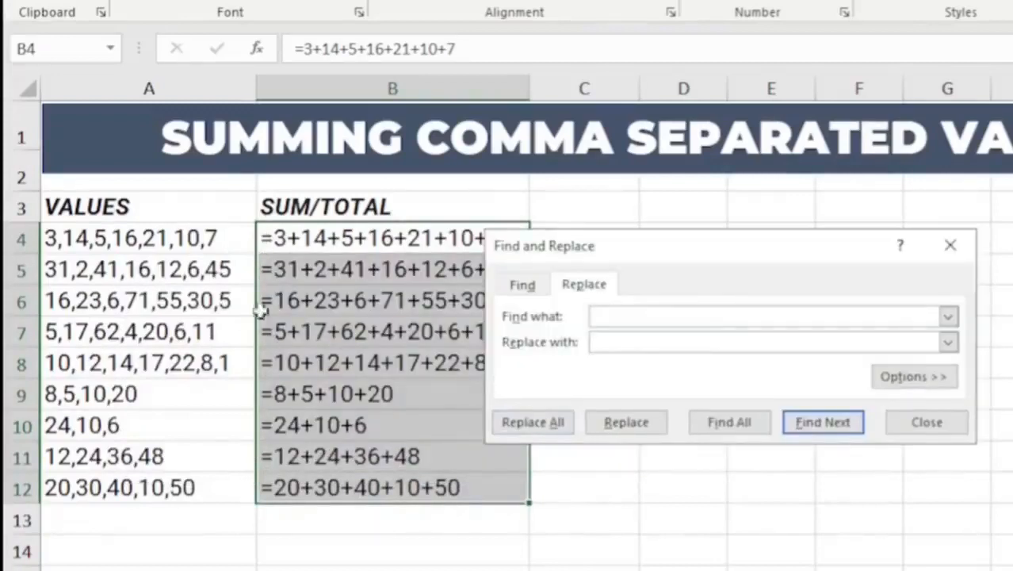
click(621, 317)
text(=)
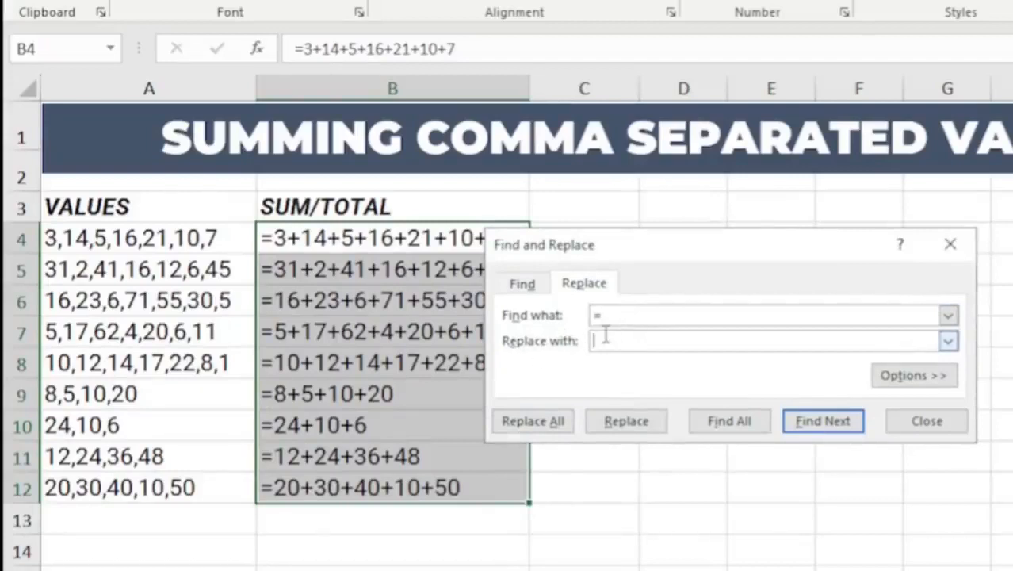
text(=)
click(547, 424)
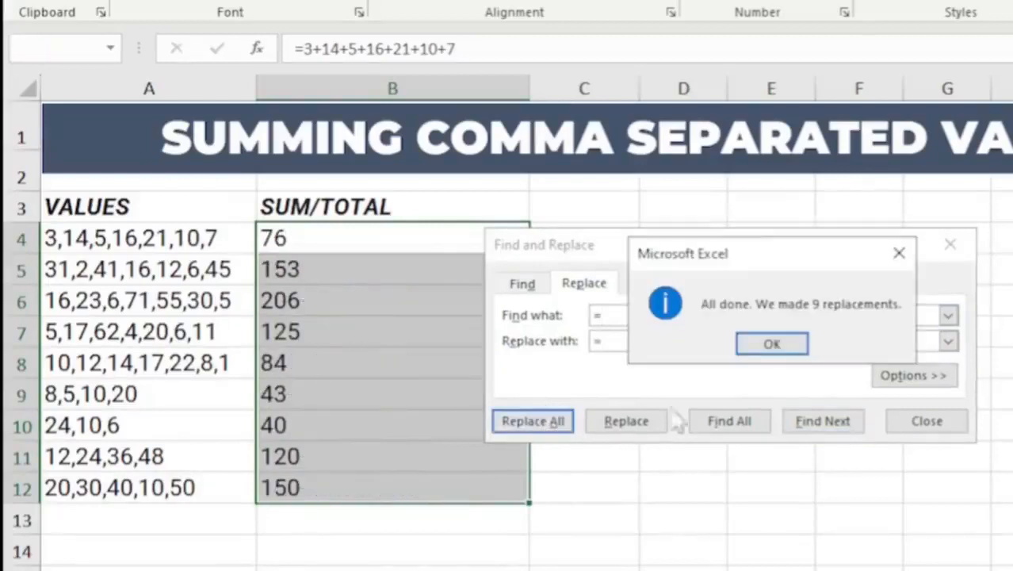
click(785, 346)
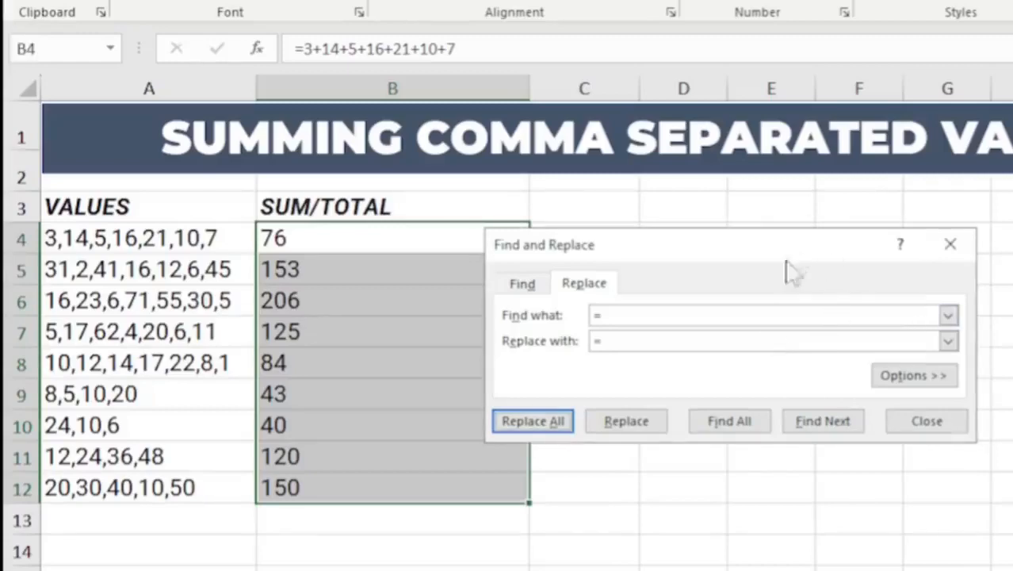
click(927, 421)
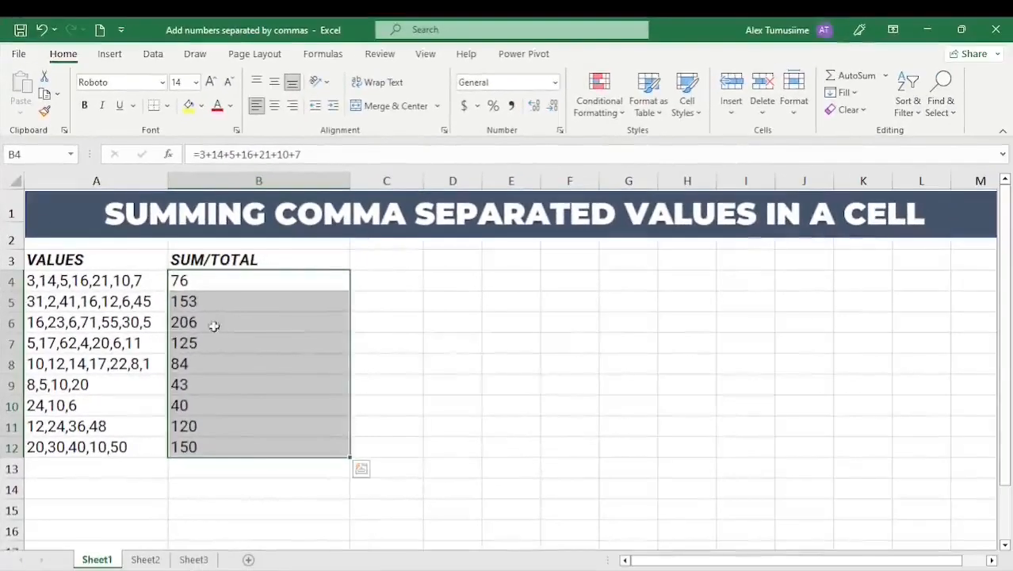
- Check the formulas behind several totals in the SUM/TOTAL column, including B4 and B7
click(320, 303)
click(207, 290)
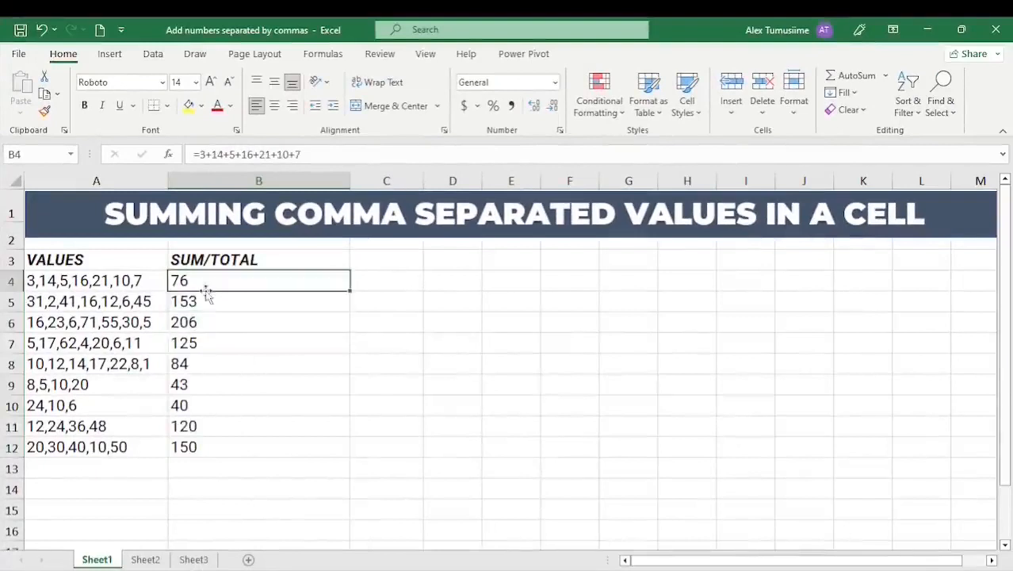
click(204, 302)
click(196, 342)
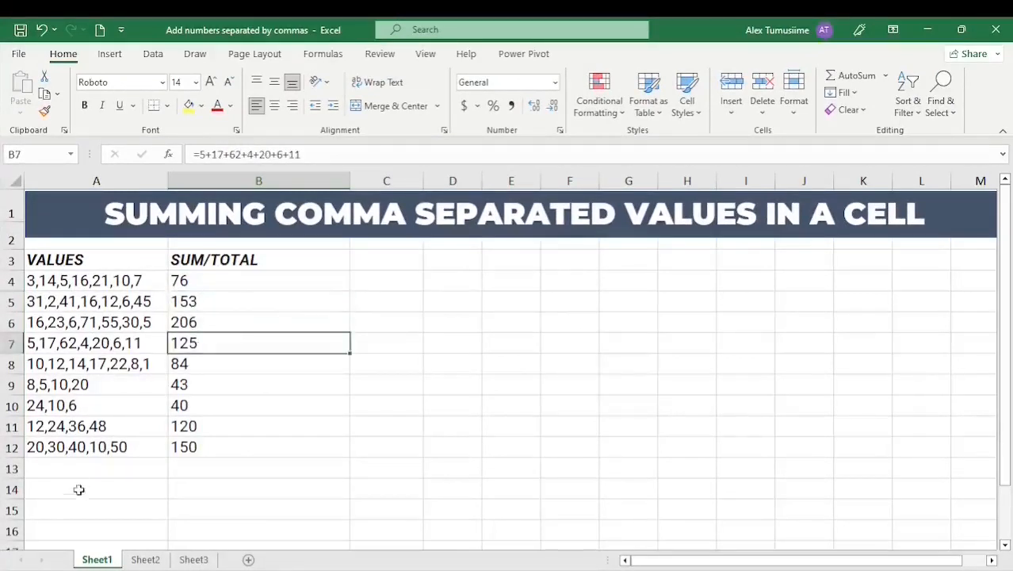